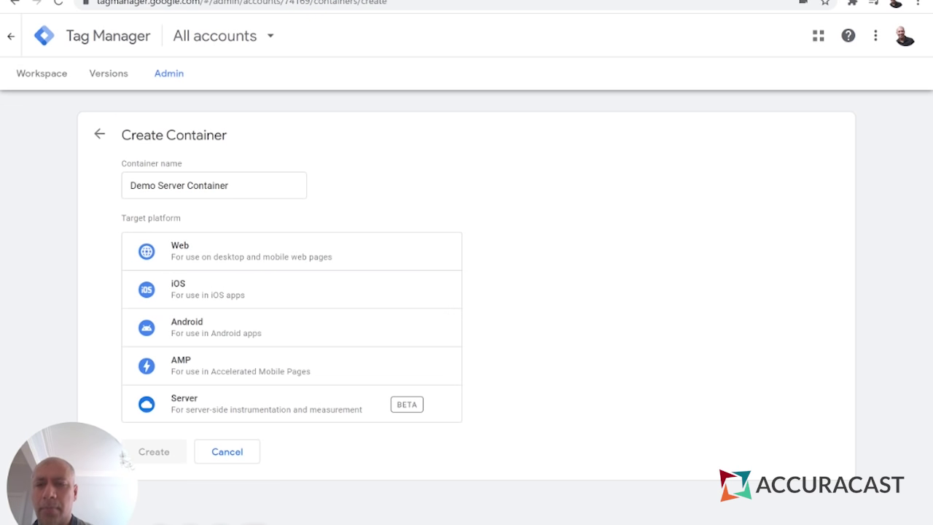
Create the Demo Server Container with Server as its target platform.
{"action": "left_click", "coordinate": [212, 409]}
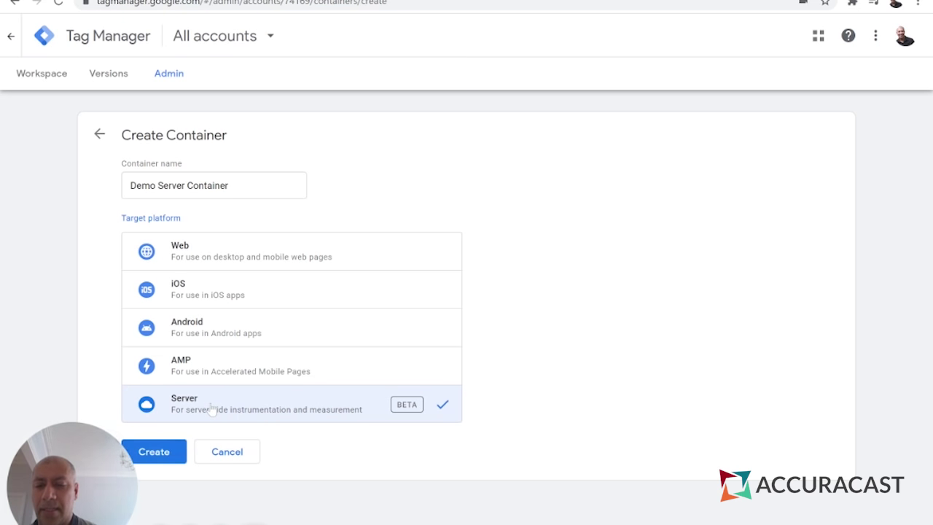
{"action": "left_click", "coordinate": [167, 459]}
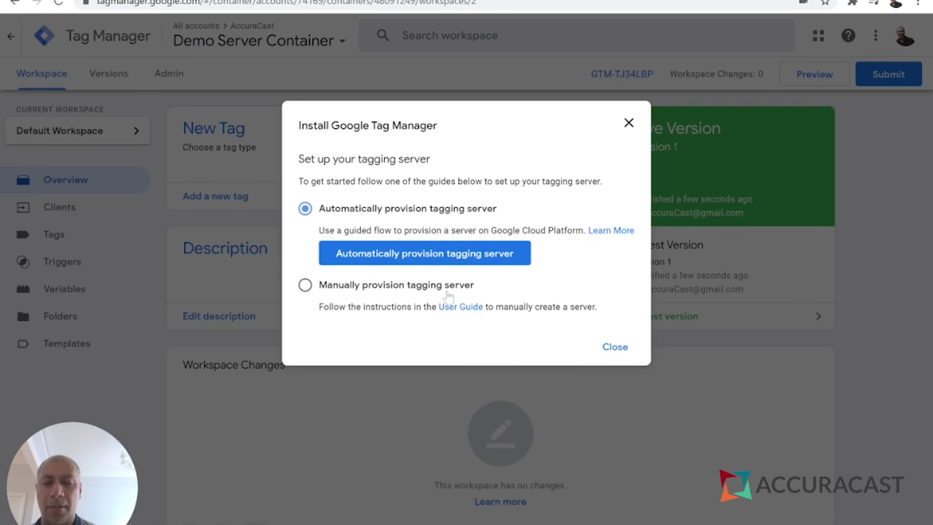
Open the automatic provisioning of the tagging server and leave it without creating a billing account.
{"action": "left_click", "coordinate": [451, 255]}
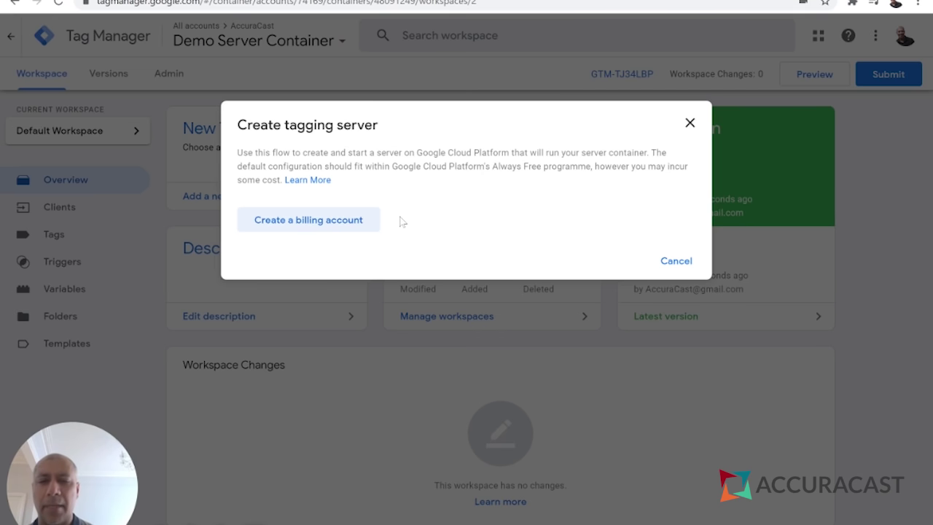
{"action": "left_click", "coordinate": [676, 262]}
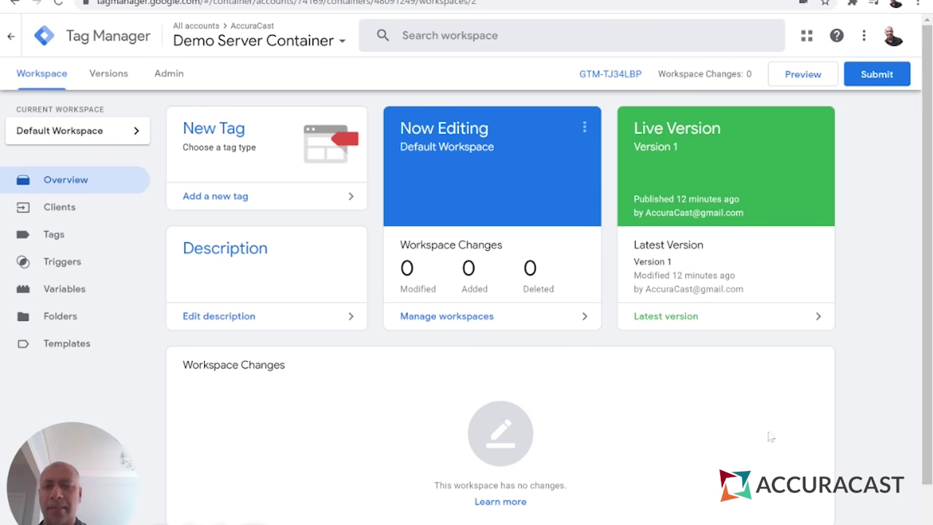
Start a new tag in the server container and name it Facebook CAPI.
{"action": "left_click", "coordinate": [68, 246]}
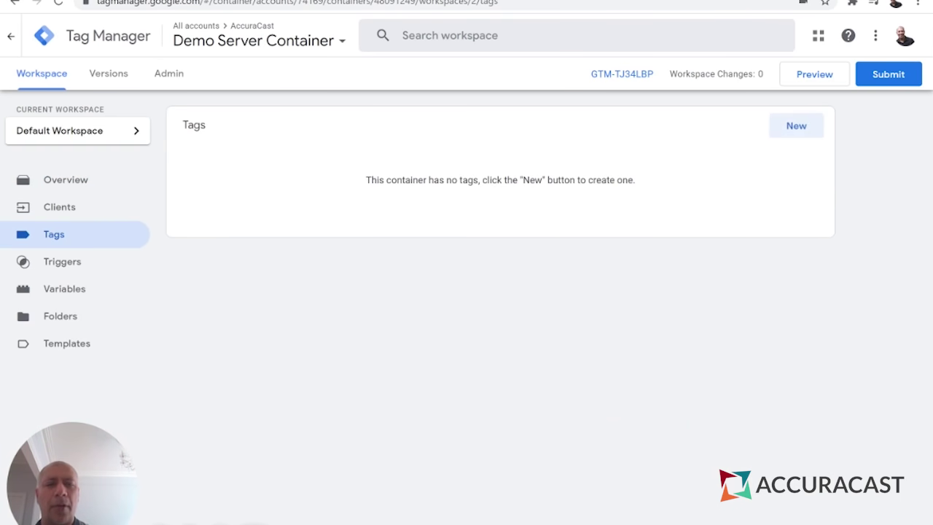
{"action": "left_click", "coordinate": [796, 128]}
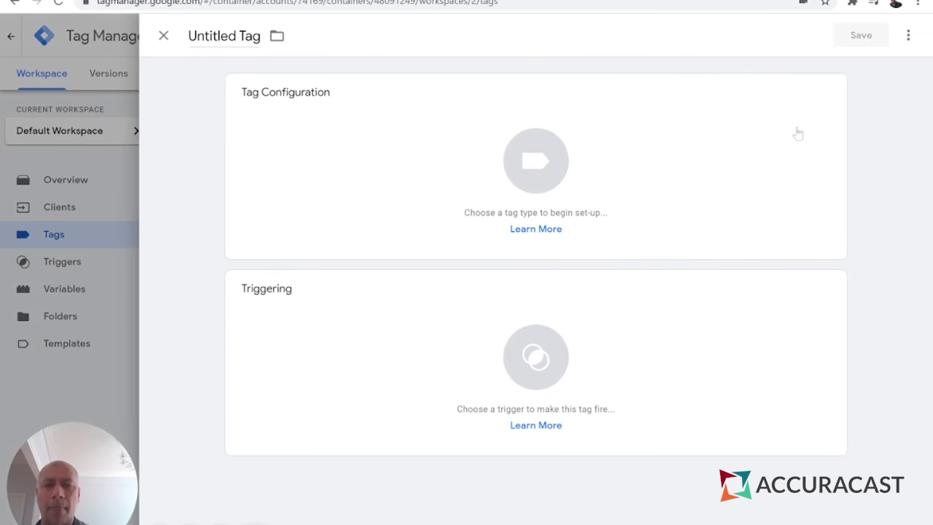
{"action": "left_click", "coordinate": [240, 36]}
{"action": "key", "text": "ctrl+a"}
{"action": "type", "text": "Faceboo"}
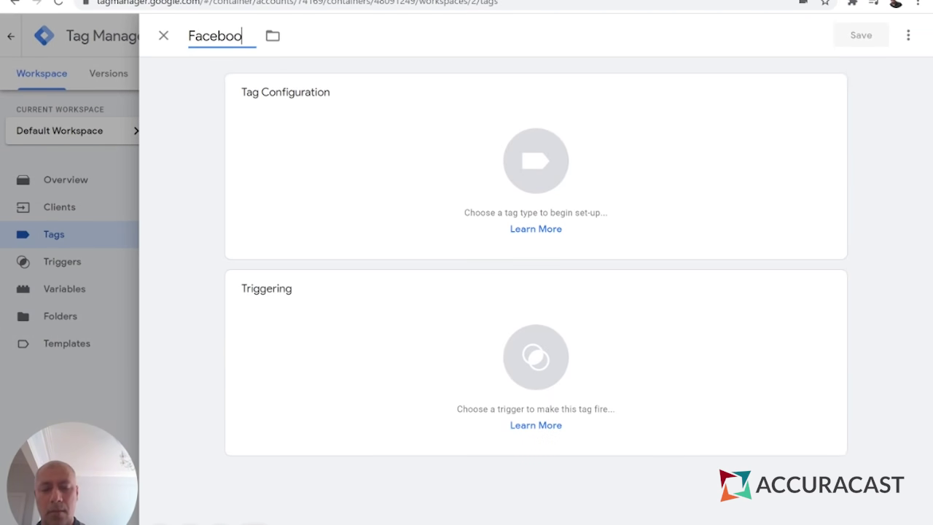
{"action": "type", "text": "k CAPI"}
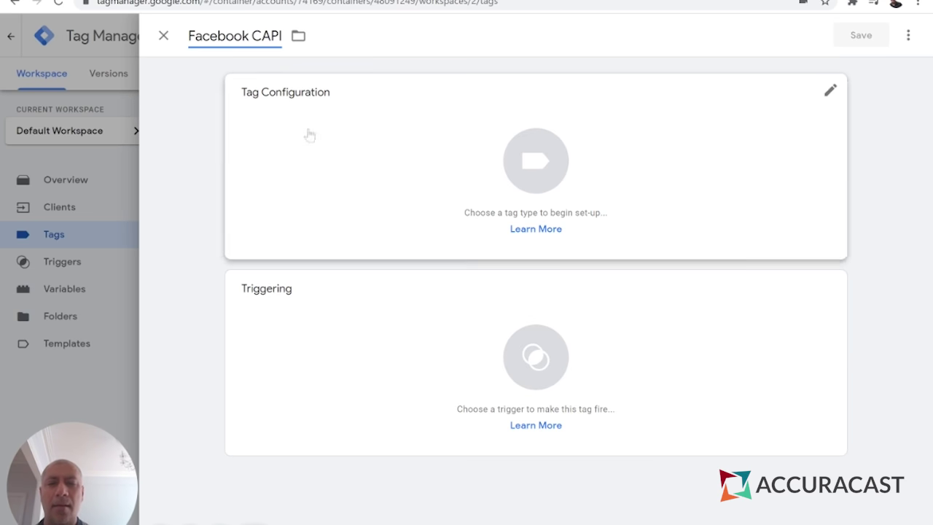
Add the Facebook Conversions API Tag by facebookincubator from the Community Template Gallery as the tag's type.
{"action": "left_click", "coordinate": [355, 153]}
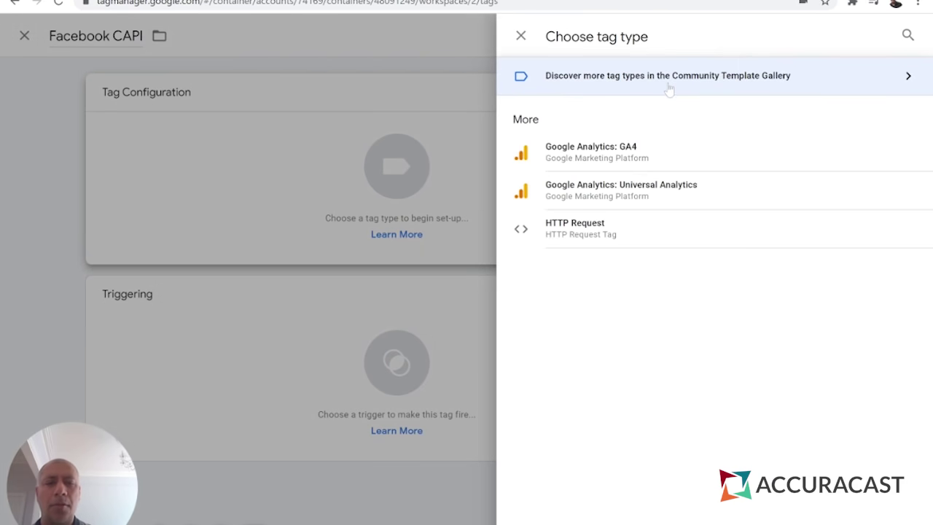
{"action": "left_click", "coordinate": [671, 84]}
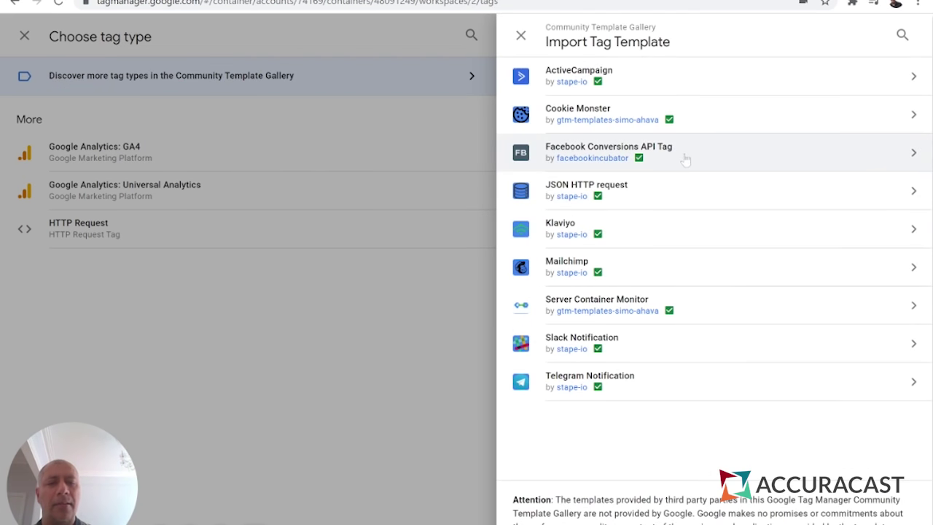
{"action": "left_click", "coordinate": [684, 159]}
{"action": "left_click", "coordinate": [843, 38]}
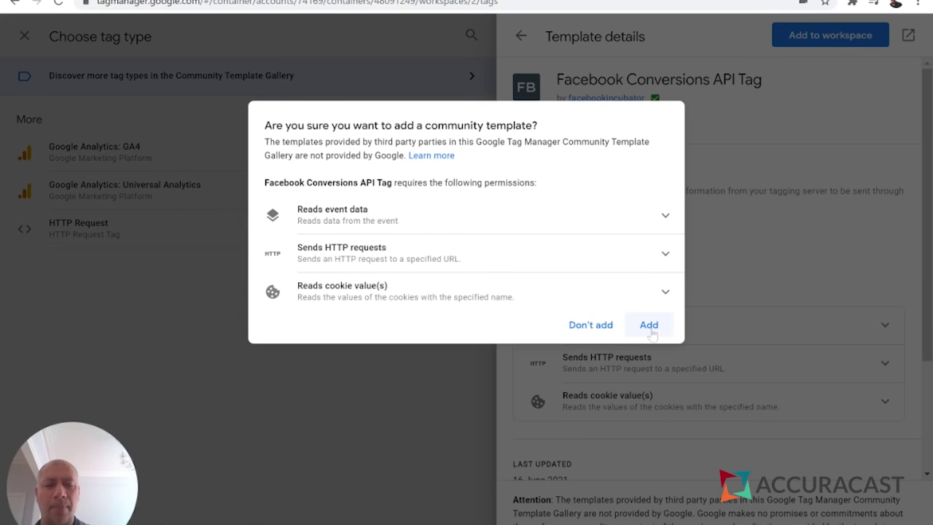
{"action": "left_click", "coordinate": [648, 325]}
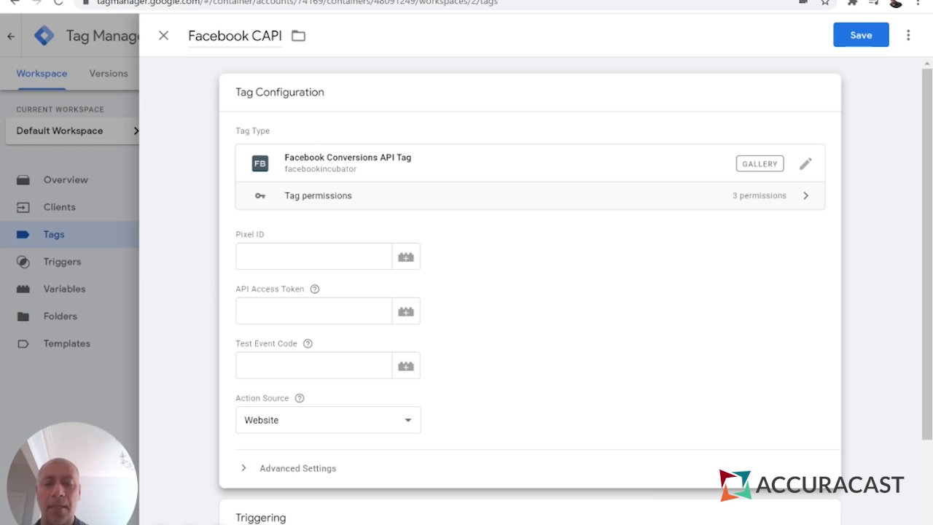
Check the tag's Action Source options and keep Website.
{"action": "left_click", "coordinate": [336, 422]}
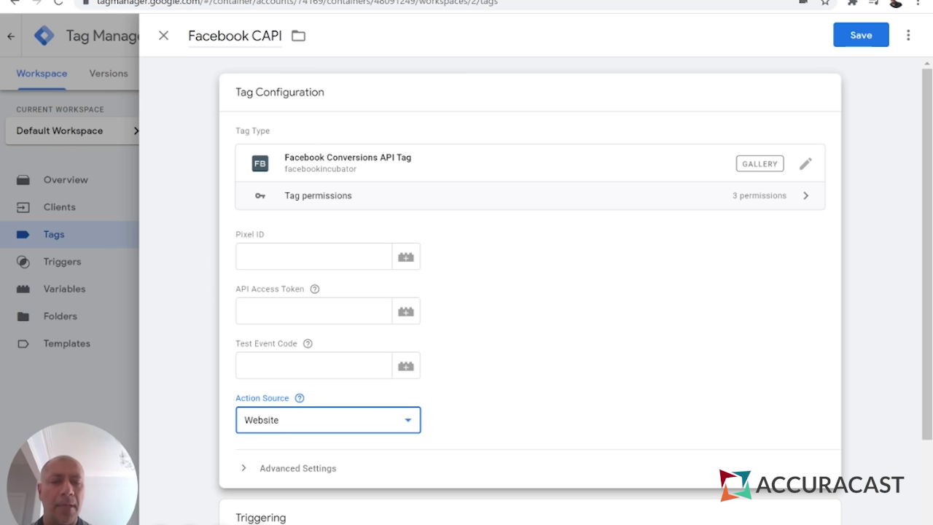
{"action": "left_click", "coordinate": [554, 387]}
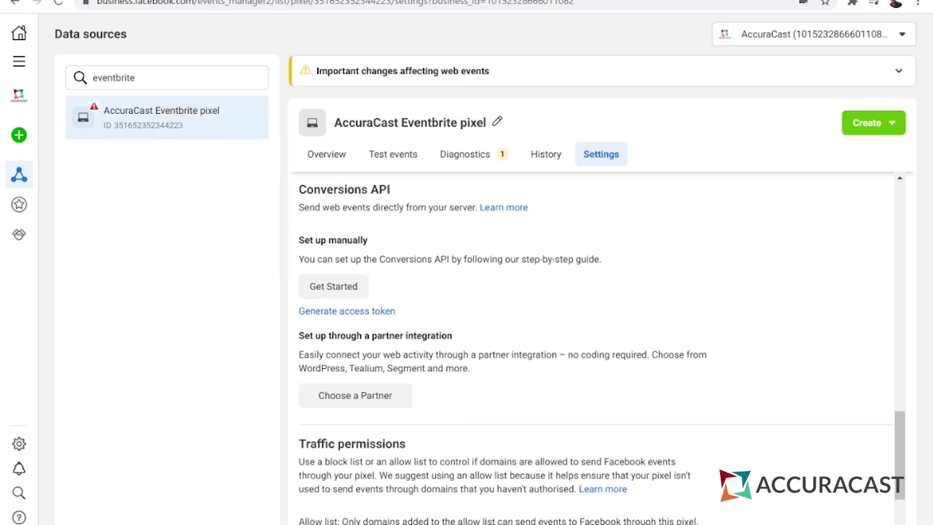
Copy the test event code for server events from the AccuraCast Eventbrite pixel's test events in Facebook Events Manager.
{"action": "left_click", "coordinate": [403, 164]}
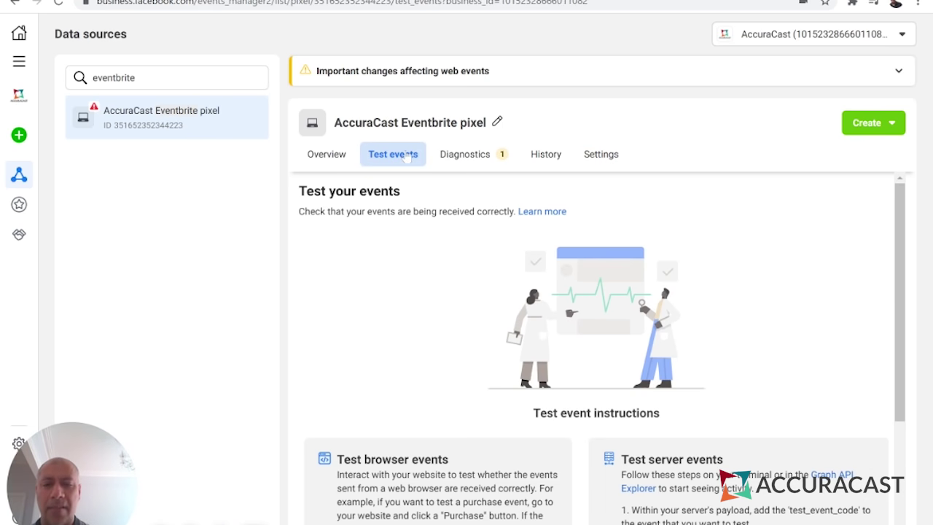
{"action": "scroll", "coordinate": [565, 323], "scroll_direction": "down", "scroll_amount": 3}
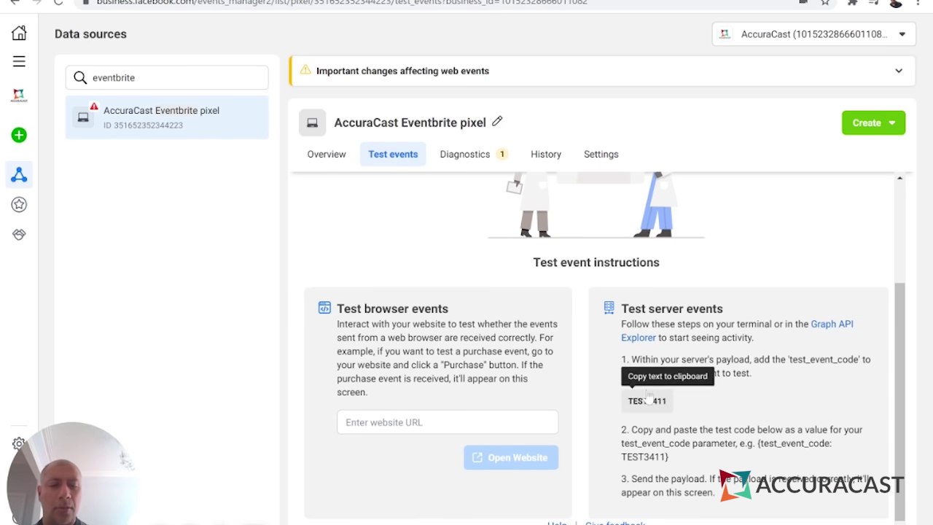
{"action": "left_click", "coordinate": [648, 402]}
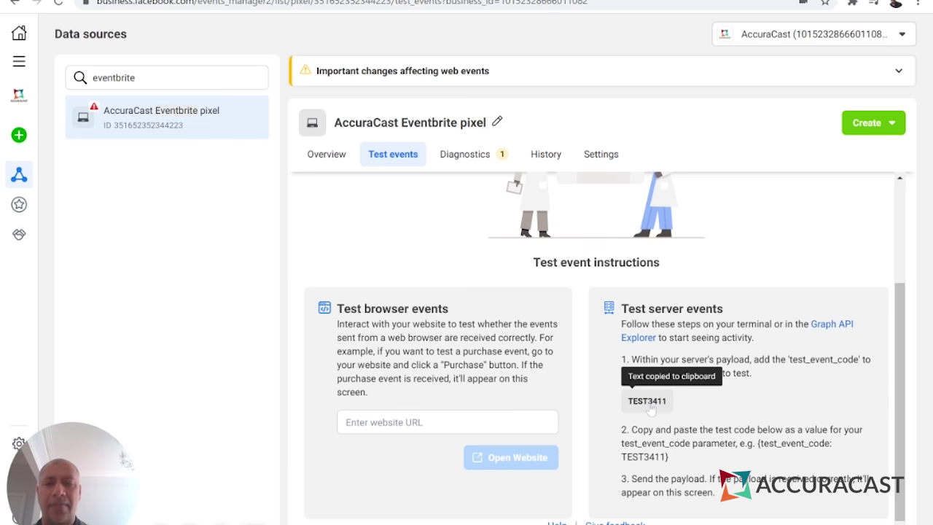
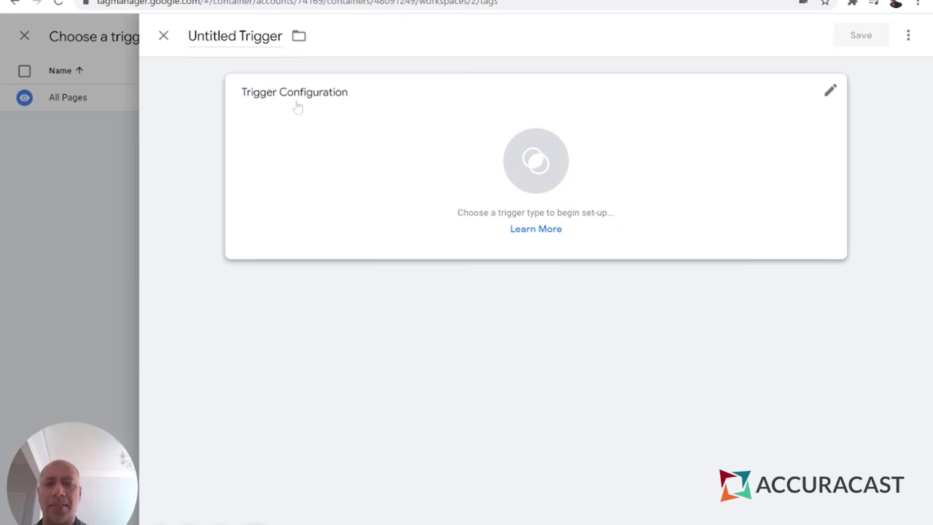
Name the new trigger All FB Events and set its trigger type to Custom.
{"action": "left_click", "coordinate": [245, 36]}
{"action": "key", "text": "ctrl+a"}
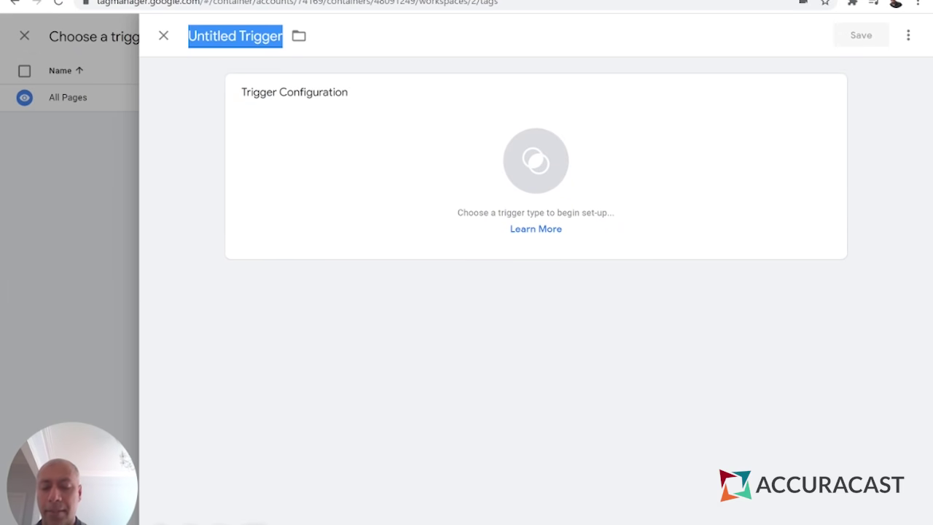
{"action": "type", "text": "All "}
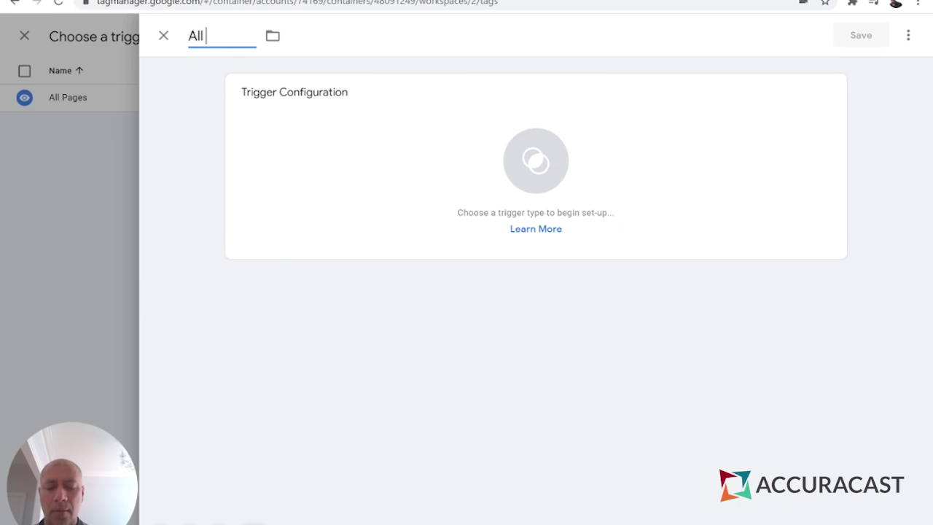
{"action": "type", "text": "FB Evn"}
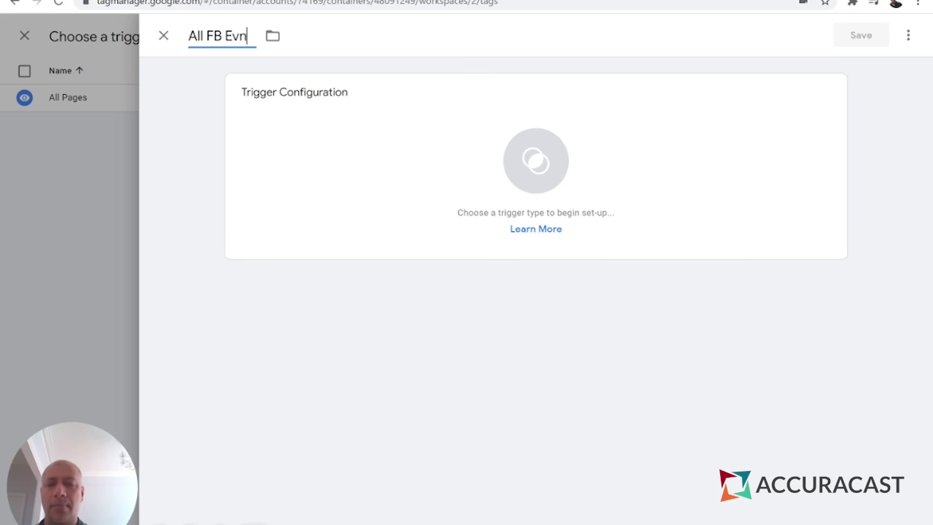
{"action": "key", "text": "BackSpace"}
{"action": "type", "text": "ents"}
{"action": "left_click", "coordinate": [350, 177]}
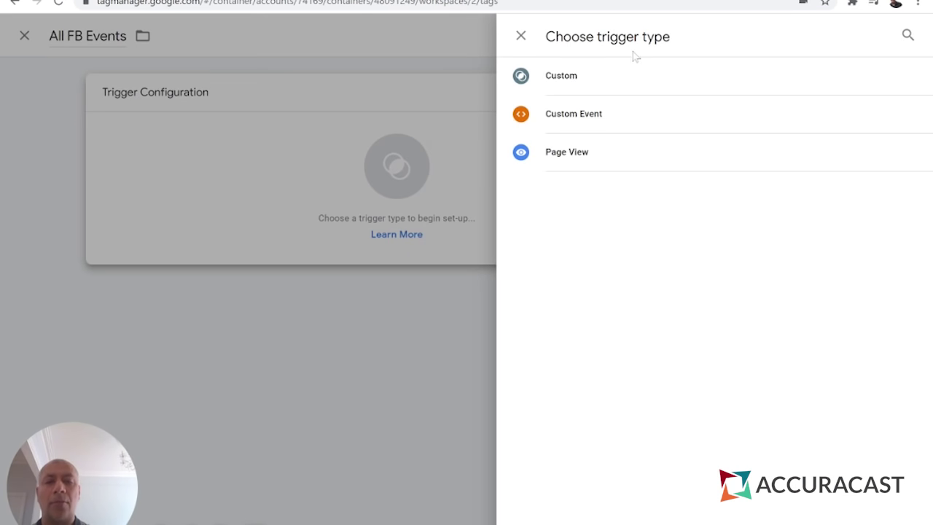
{"action": "left_click", "coordinate": [576, 76]}
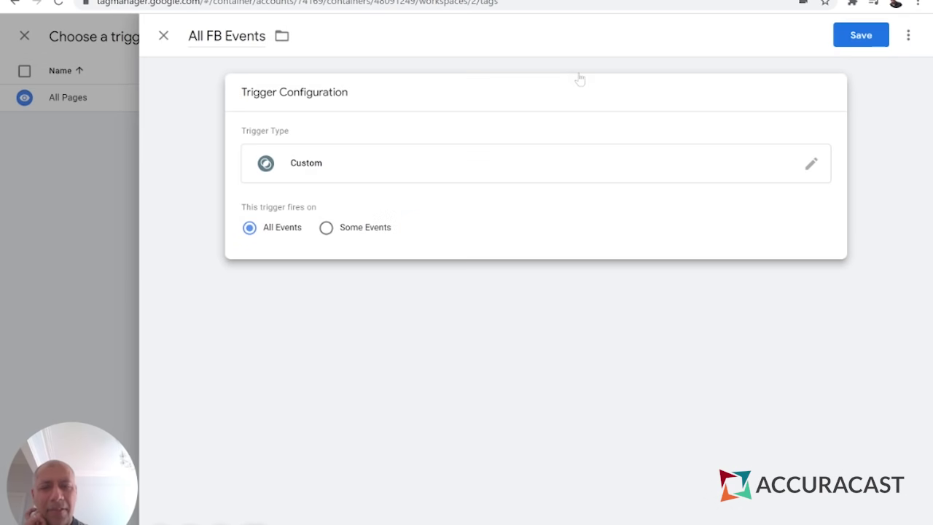
Make the trigger fire on some events where Client Name equals GA4, and save both the trigger and the Facebook CAPI tag.
{"action": "left_click", "coordinate": [356, 230]}
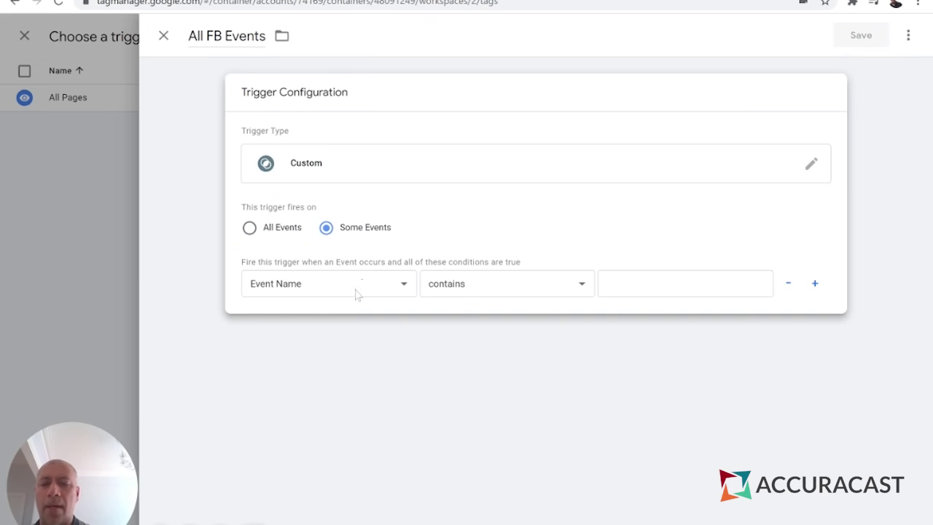
{"action": "left_click", "coordinate": [312, 358]}
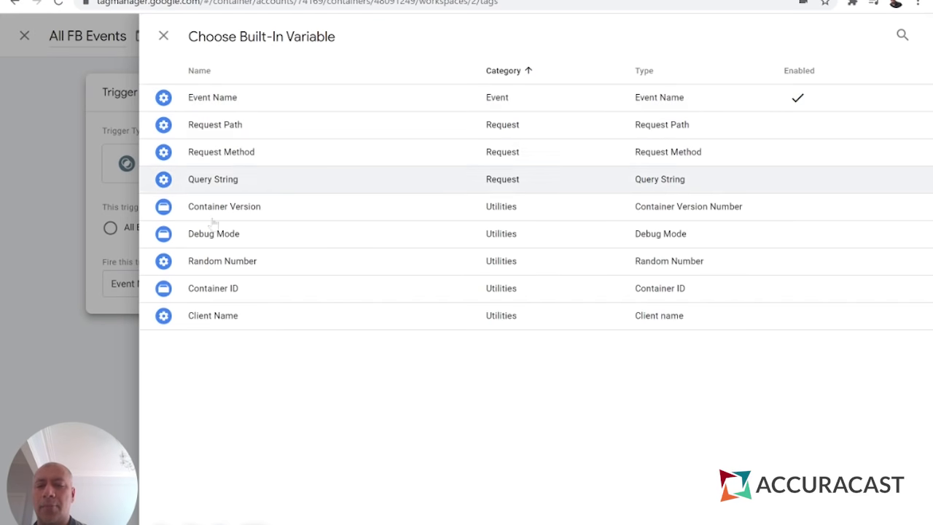
{"action": "left_click", "coordinate": [208, 320]}
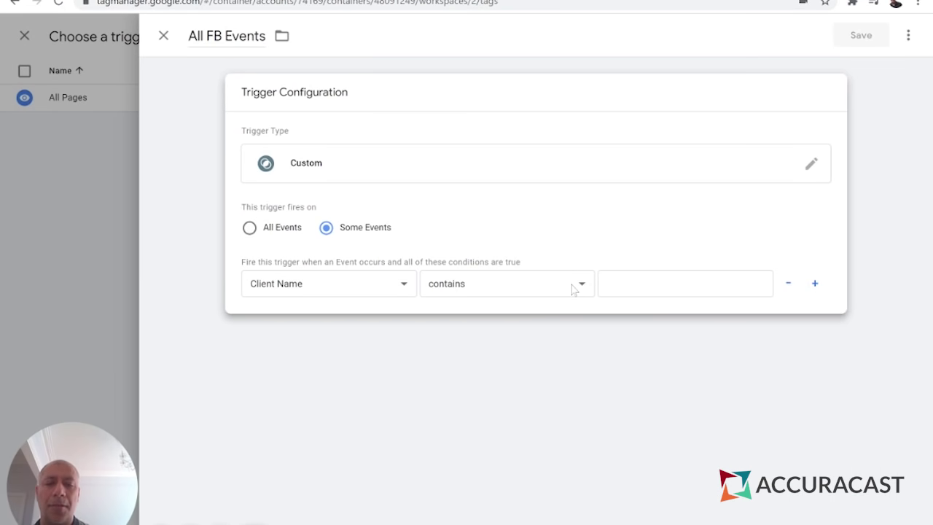
{"action": "left_click", "coordinate": [573, 288]}
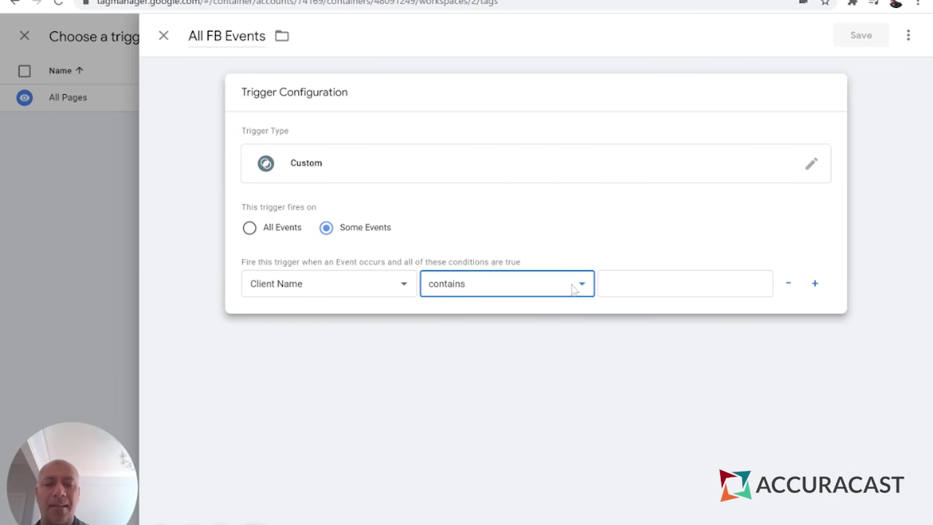
{"action": "key", "text": "Up"}
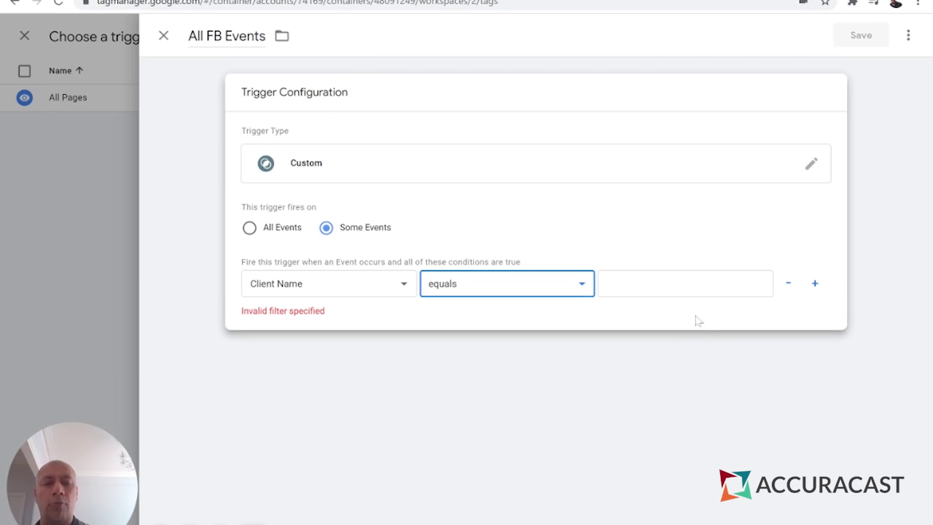
{"action": "left_click", "coordinate": [680, 274]}
{"action": "type", "text": "GA4"}
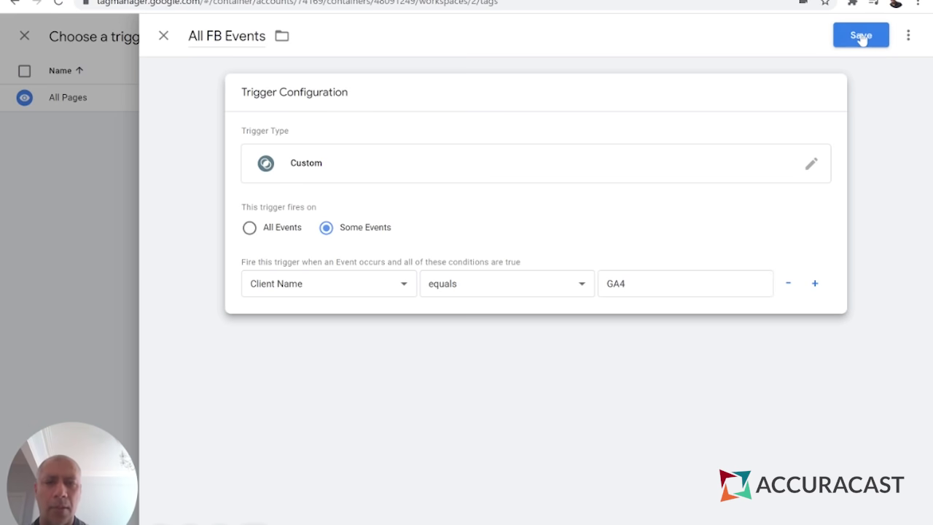
{"action": "left_click", "coordinate": [861, 38]}
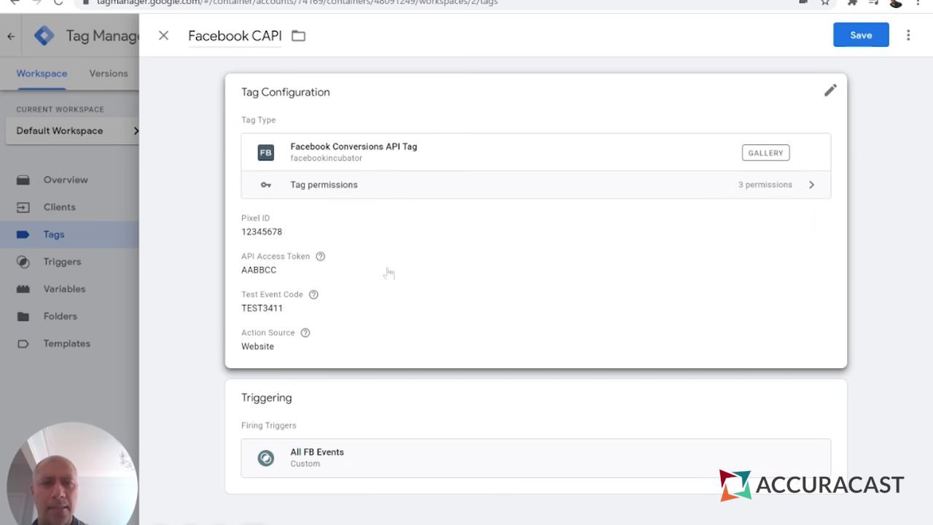
{"action": "left_click", "coordinate": [877, 42]}
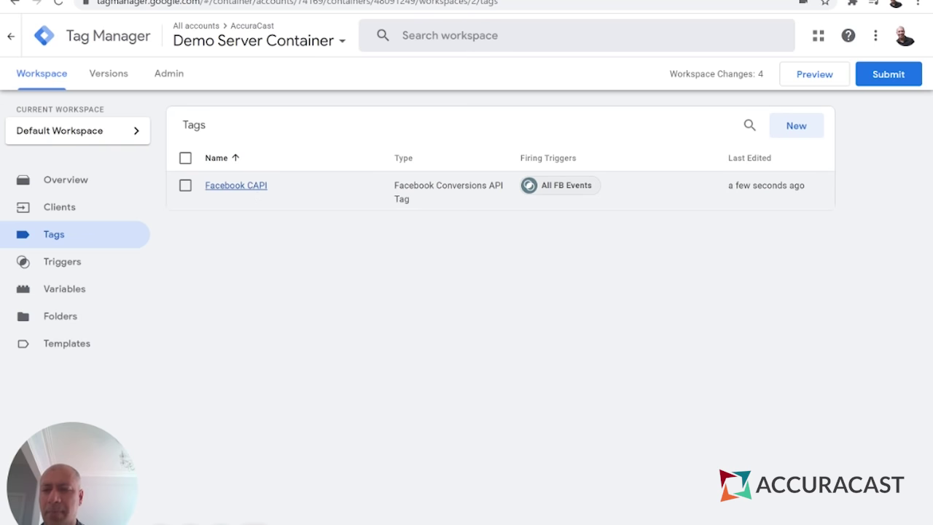
Review the server container's triggers and variables.
{"action": "left_click", "coordinate": [79, 264]}
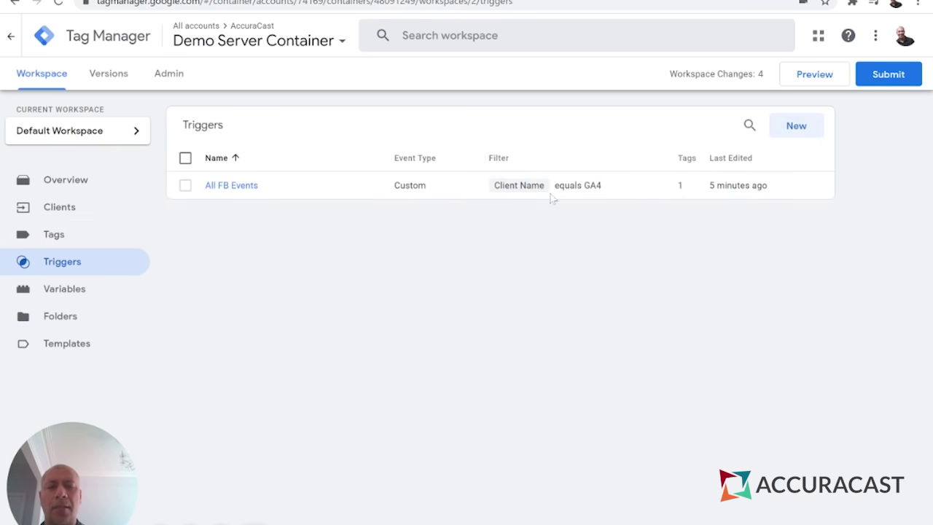
{"action": "left_click", "coordinate": [68, 294]}
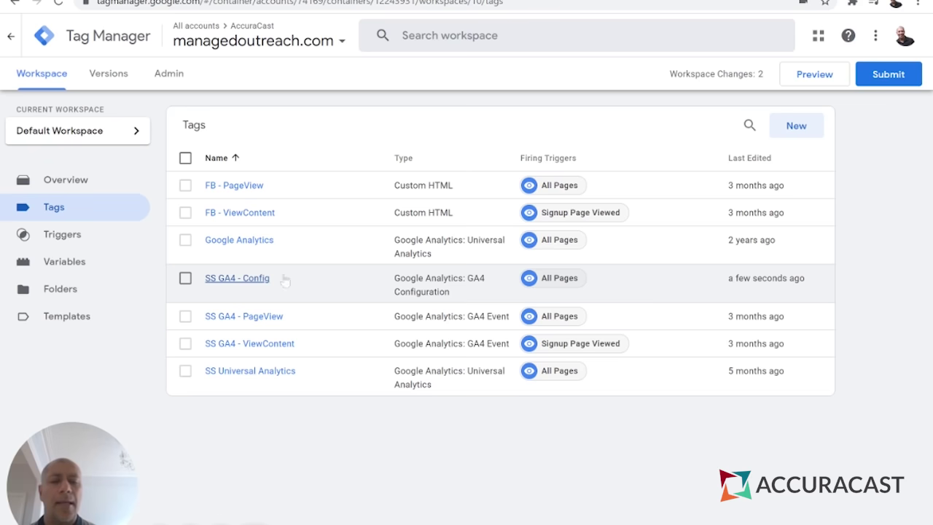
{"action": "left_click", "coordinate": [798, 126]}
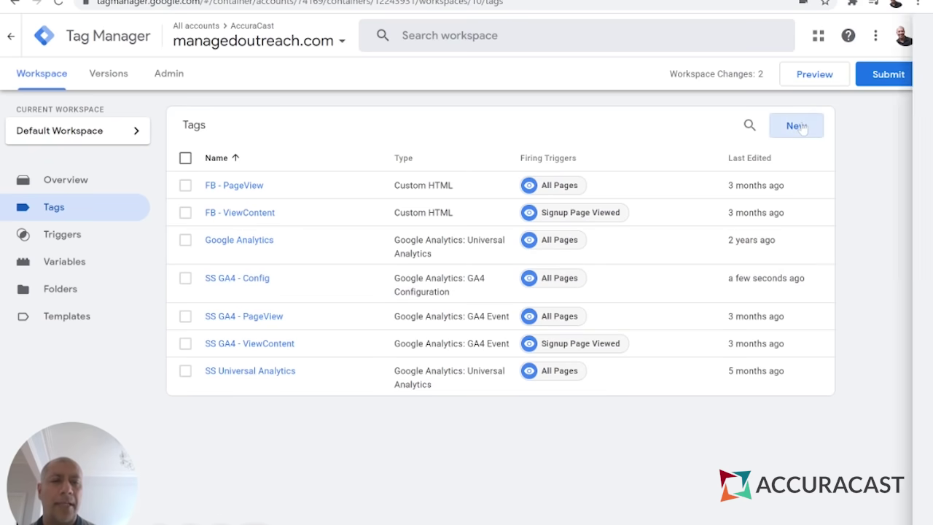
{"action": "left_click", "coordinate": [716, 163]}
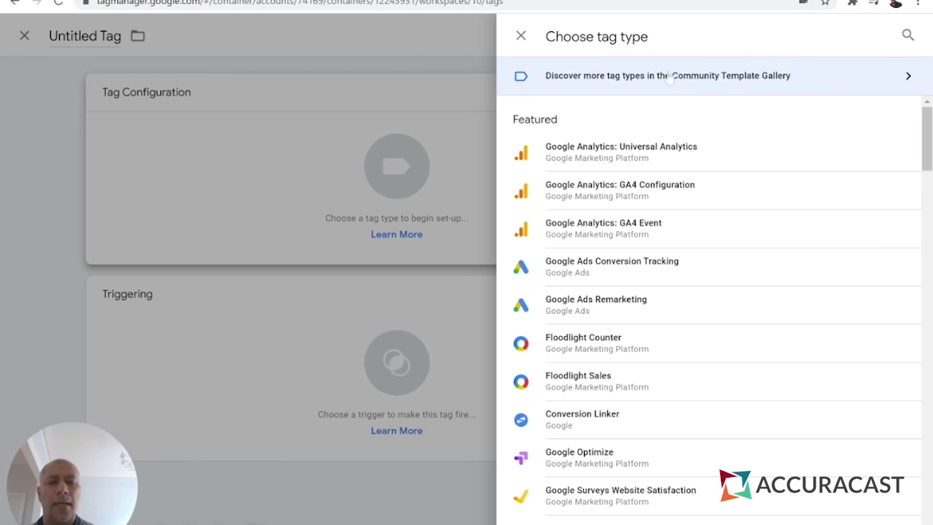
{"action": "left_click", "coordinate": [622, 191]}
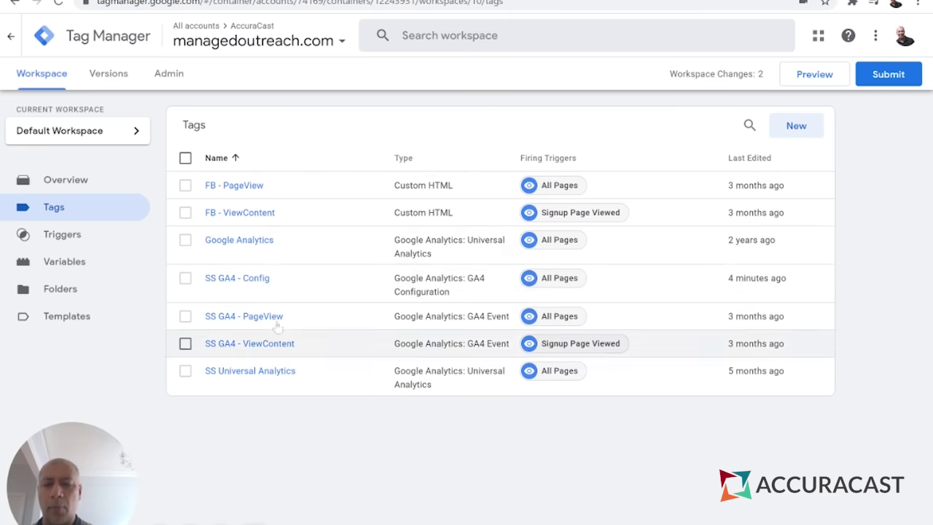
Examine the fields set in the SS GA4 - Config tag and the server container's tagging server installation options.
{"action": "left_click", "coordinate": [249, 277]}
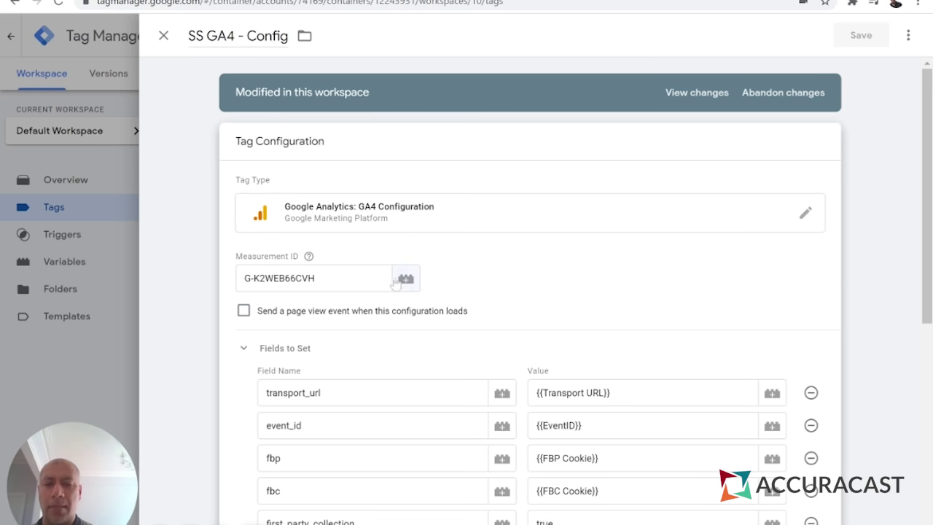
{"action": "scroll", "coordinate": [478, 290], "scroll_direction": "down", "scroll_amount": 2}
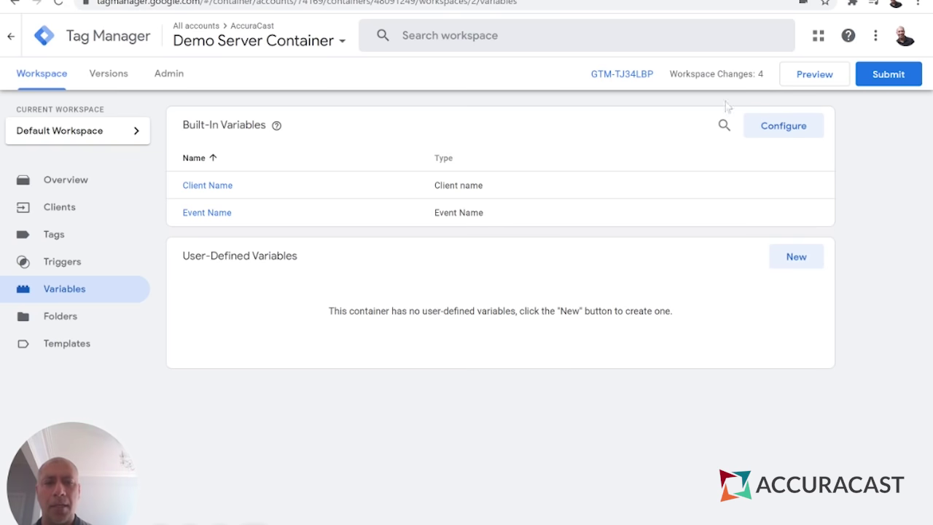
{"action": "left_click", "coordinate": [618, 77]}
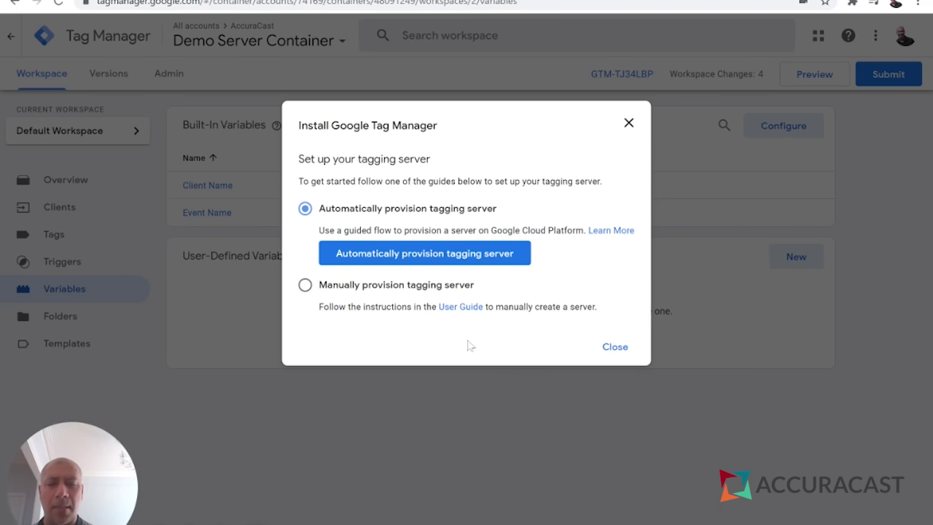
{"action": "left_click", "coordinate": [614, 346]}
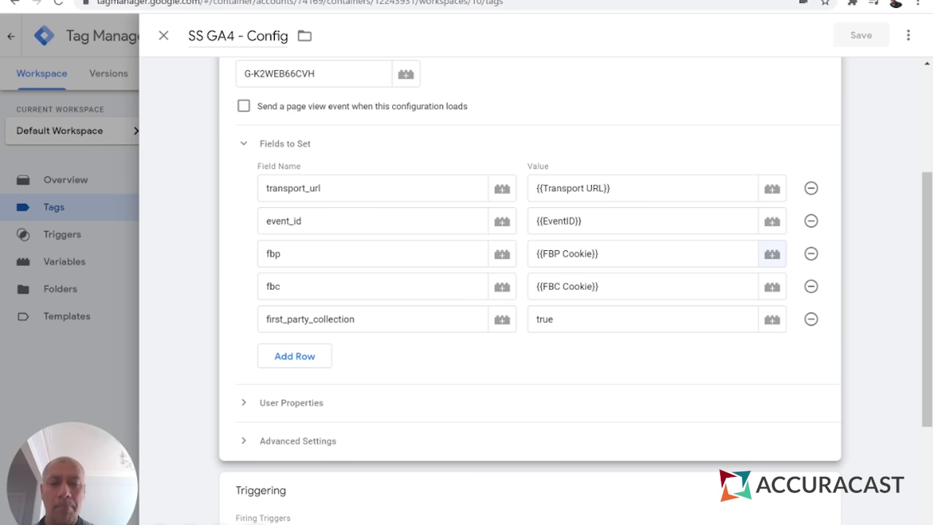
Try defining a new 1st-Party Cookie variable with the cookie name _fbp for the fbp field, and discard it.
{"action": "left_click", "coordinate": [783, 255]}
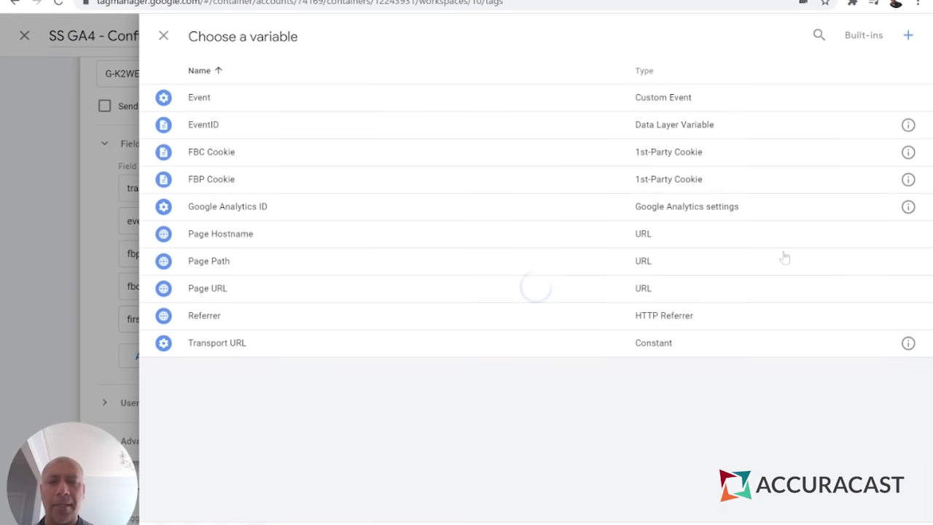
{"action": "left_click", "coordinate": [908, 36]}
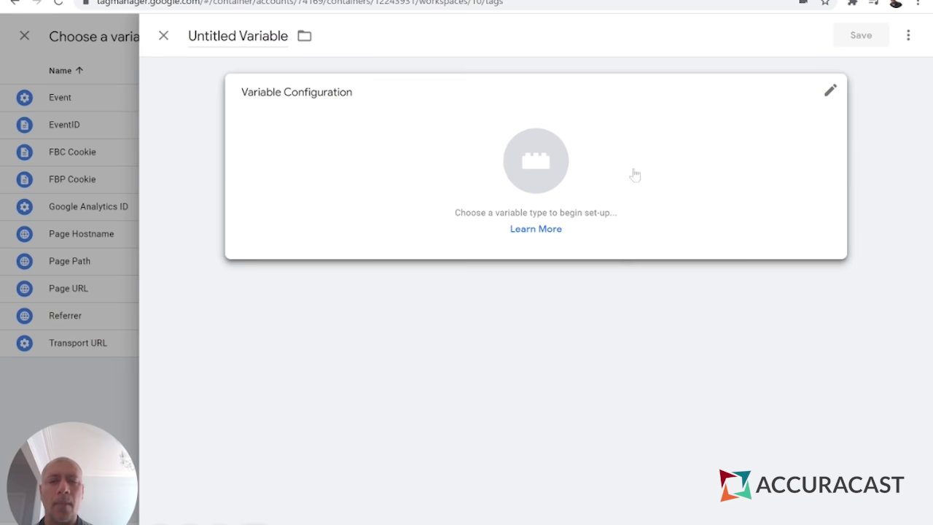
{"action": "left_click", "coordinate": [634, 174]}
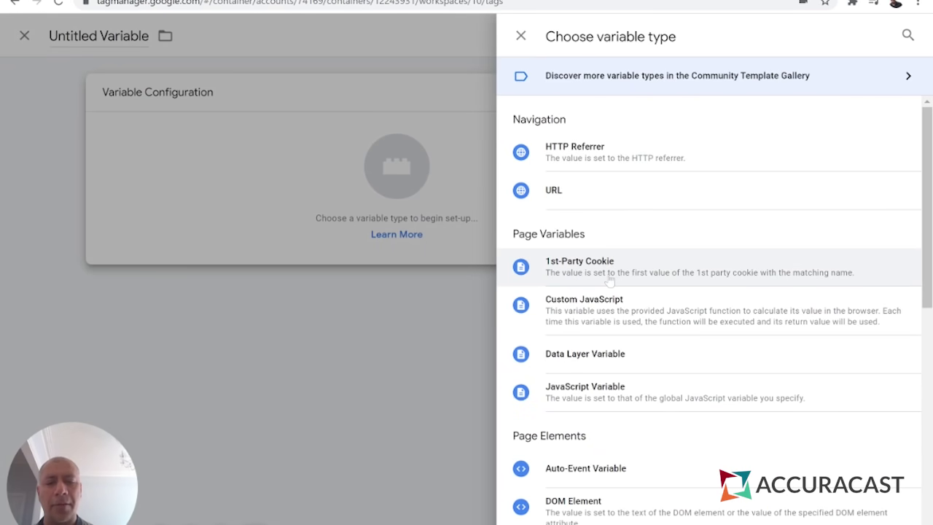
{"action": "left_click", "coordinate": [609, 281]}
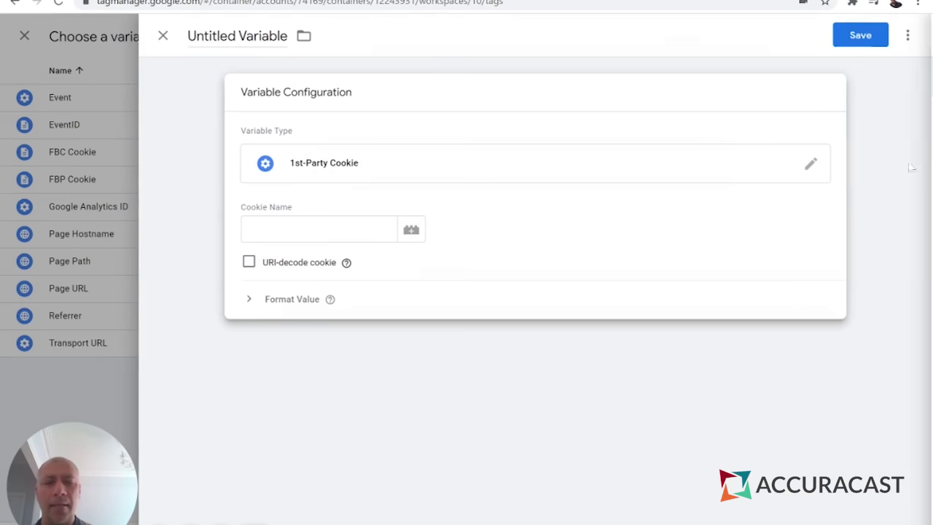
{"action": "type", "text": "_fbc"}
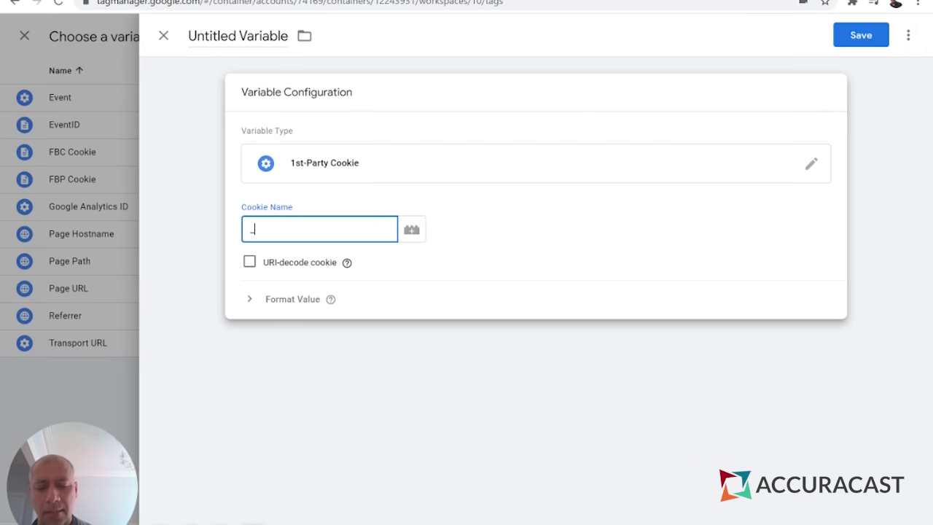
{"action": "key", "text": "BackSpace"}
{"action": "type", "text": "p"}
{"action": "left_click", "coordinate": [163, 35]}
{"action": "left_click", "coordinate": [609, 186]}
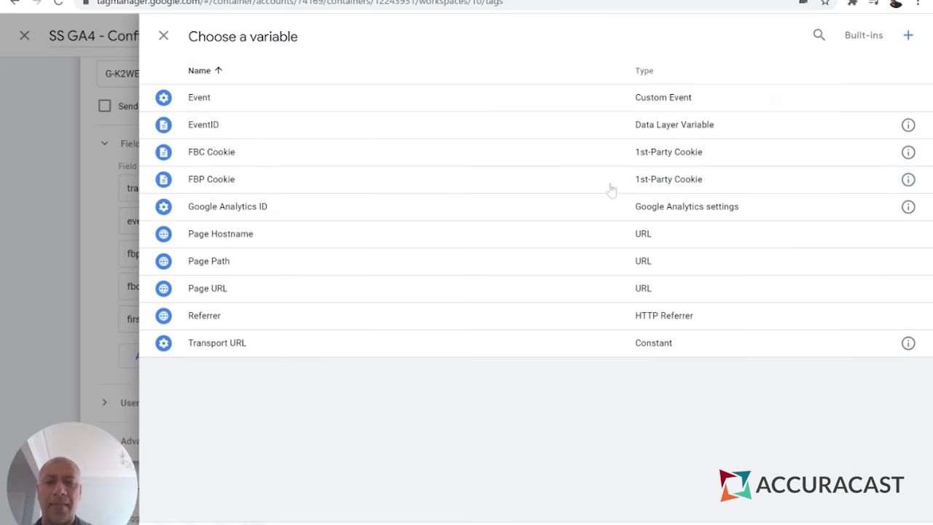
{"action": "left_click", "coordinate": [164, 36]}
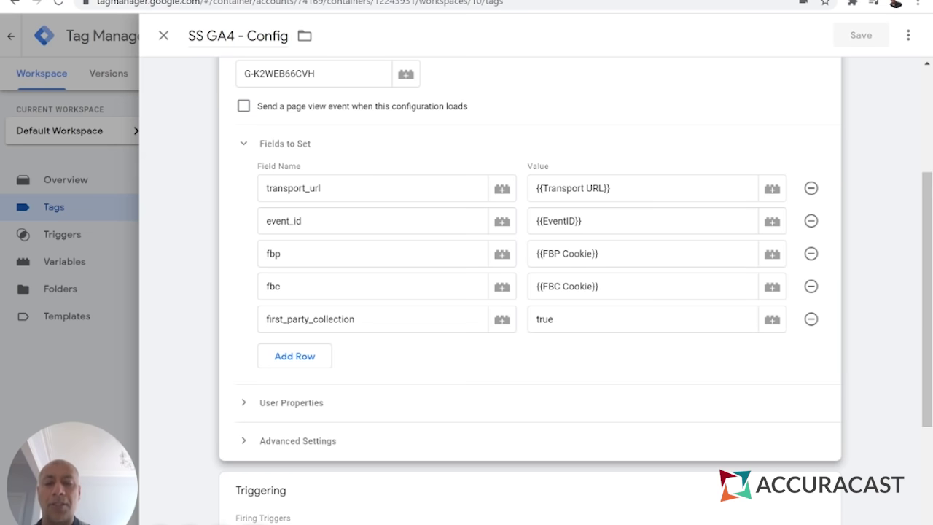
Review the firing triggers and field list of the SS GA4 - Config tag, and close the tag.
{"action": "scroll", "coordinate": [584, 277], "scroll_direction": "down", "scroll_amount": 3}
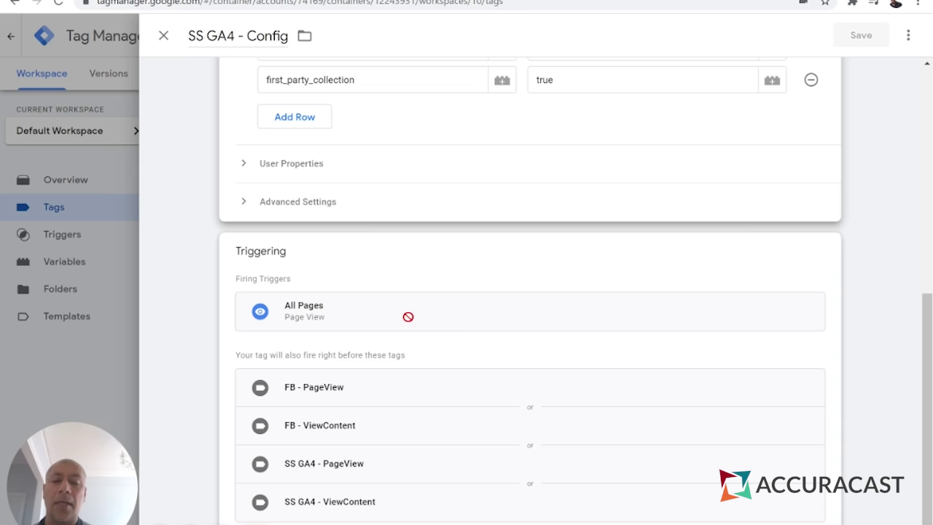
{"action": "left_click", "coordinate": [824, 251]}
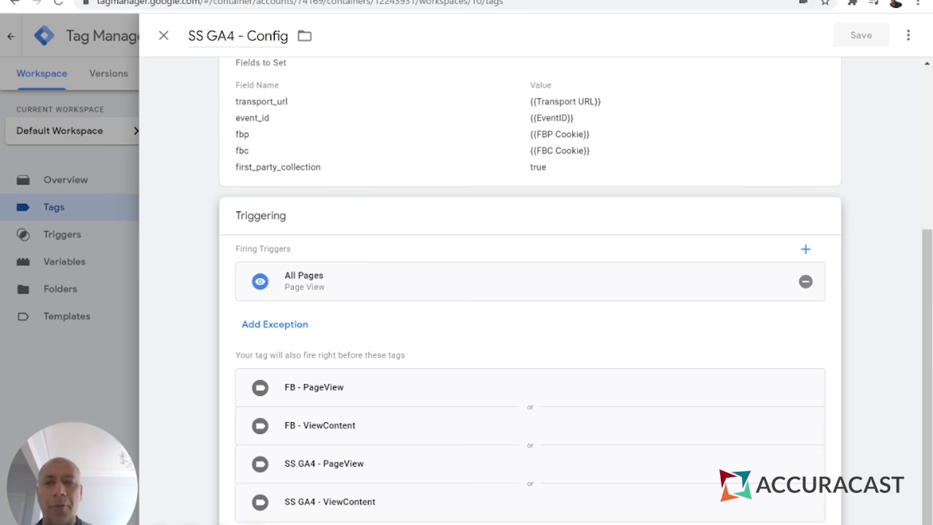
{"action": "scroll", "coordinate": [198, 104], "scroll_direction": "up", "scroll_amount": 3}
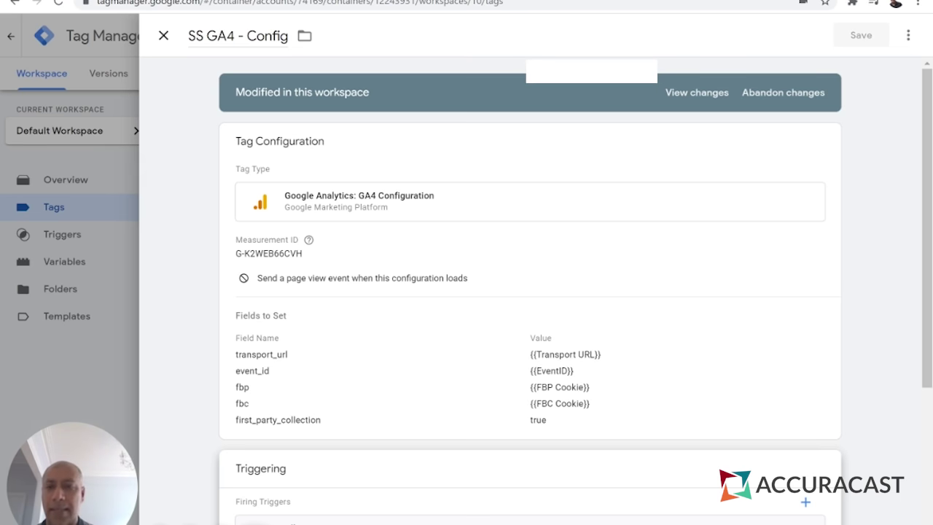
{"action": "left_click", "coordinate": [163, 35]}
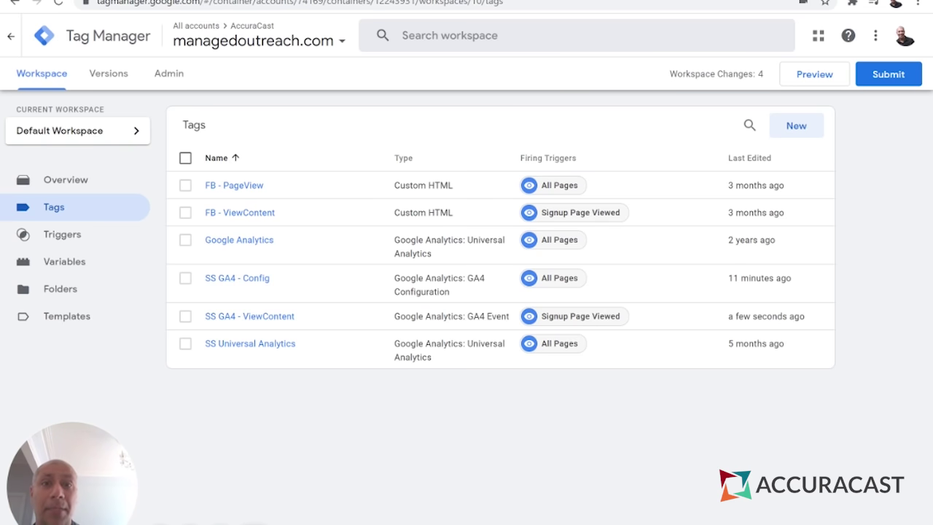
Examine the SS GA4 - ViewContent tag's configuration tag, event name and event_id parameter.
{"action": "left_click", "coordinate": [283, 318]}
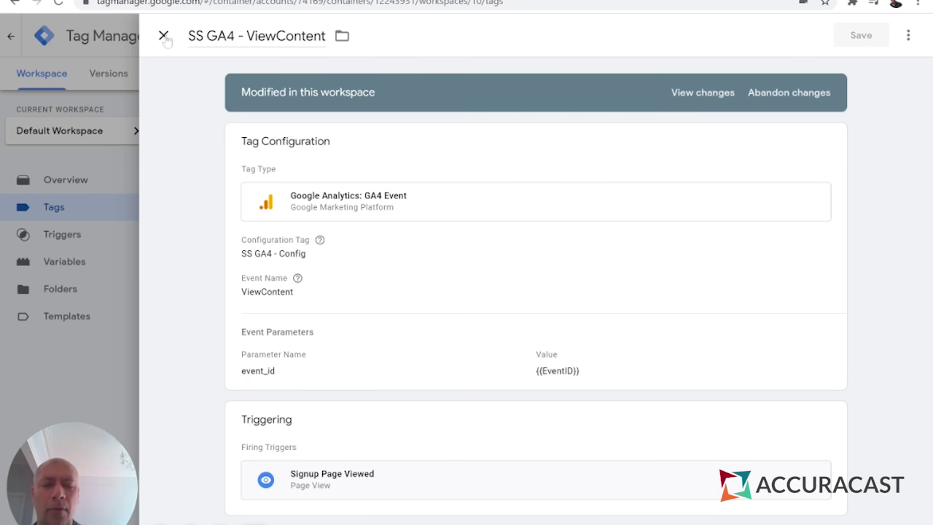
{"action": "left_click", "coordinate": [829, 141]}
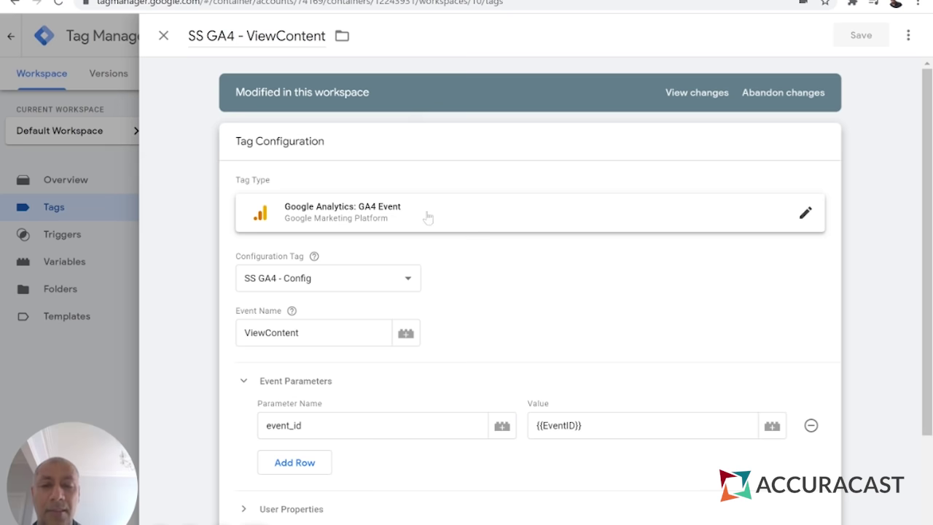
{"action": "left_click", "coordinate": [411, 282]}
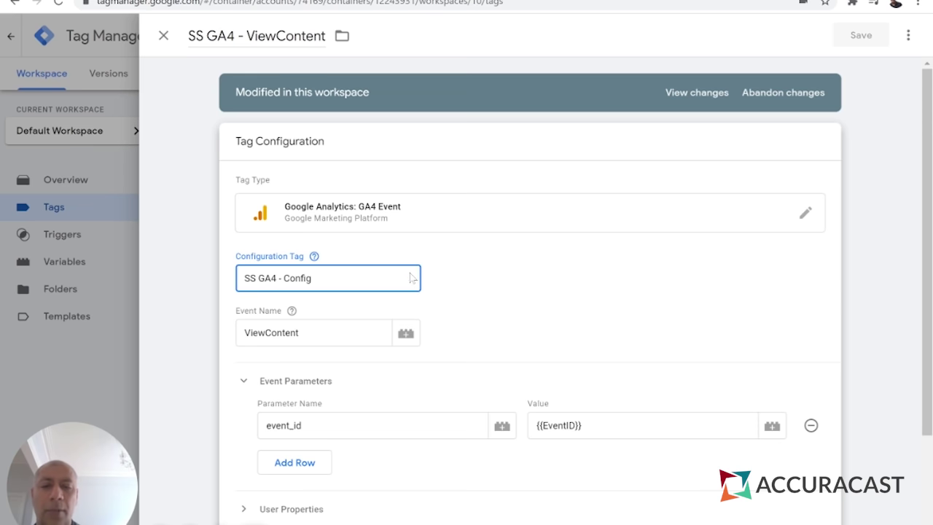
{"action": "left_click", "coordinate": [523, 289]}
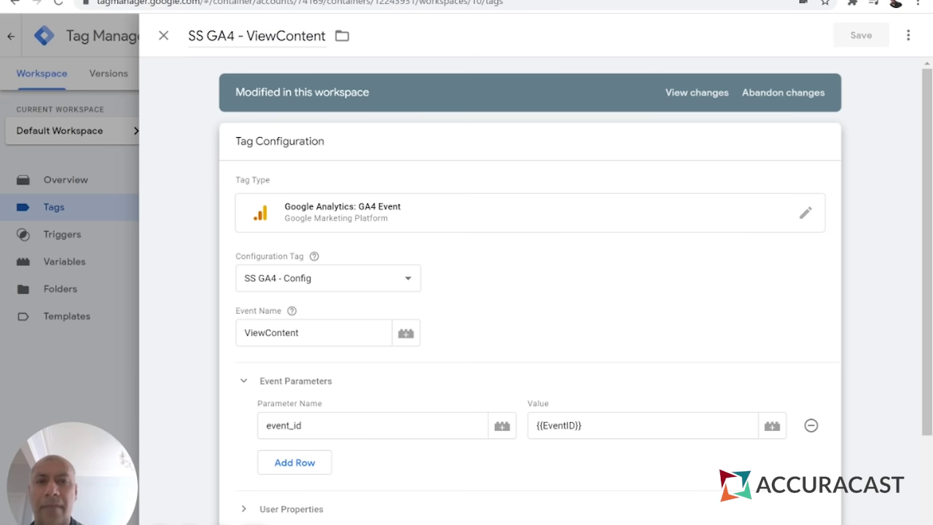
{"action": "scroll", "coordinate": [412, 408], "scroll_direction": "down", "scroll_amount": 1}
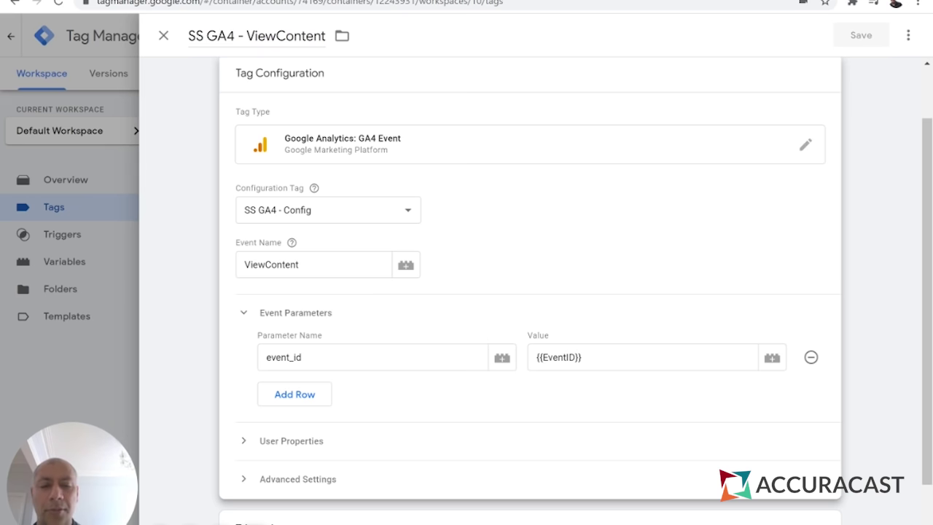
{"action": "left_click", "coordinate": [537, 357]}
{"action": "scroll", "coordinate": [635, 471], "scroll_direction": "down", "scroll_amount": 1}
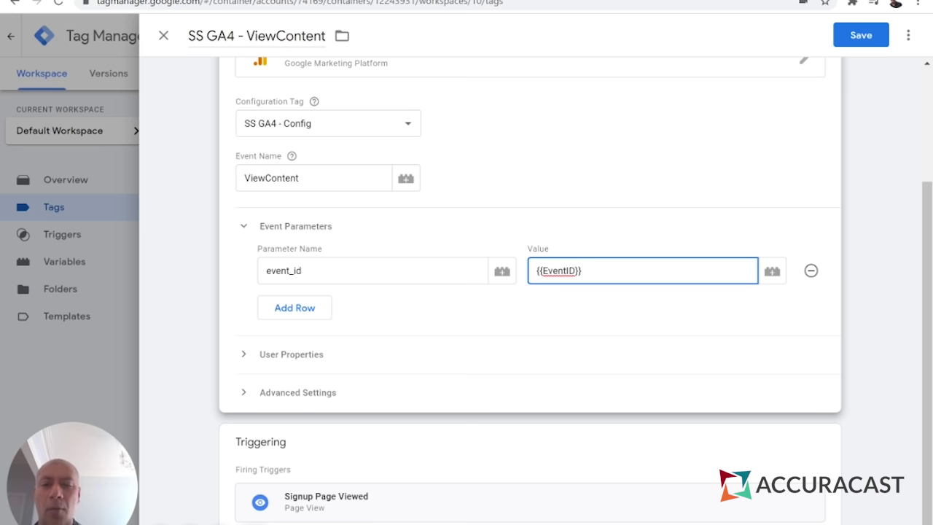
Add an empty event parameter row to the SS GA4 - ViewContent tag and expand its user properties.
{"action": "left_click", "coordinate": [295, 307]}
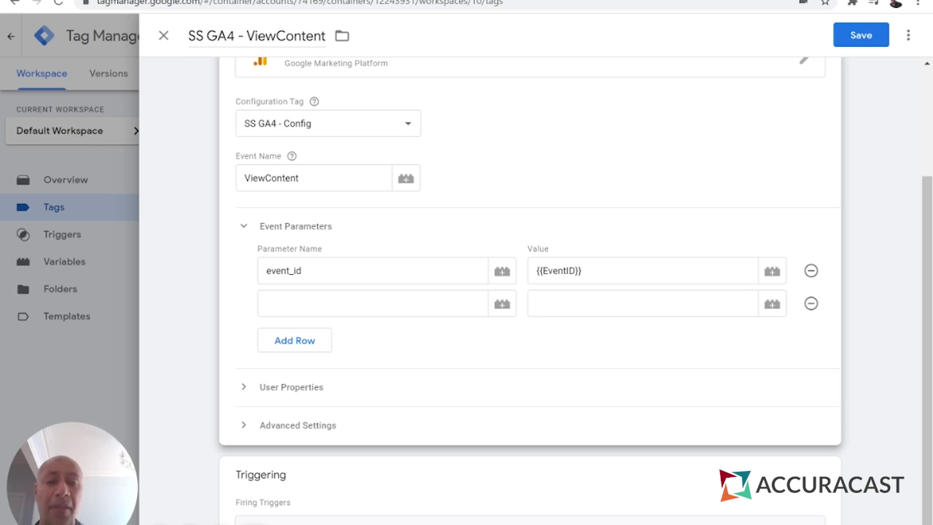
{"action": "left_click", "coordinate": [297, 390]}
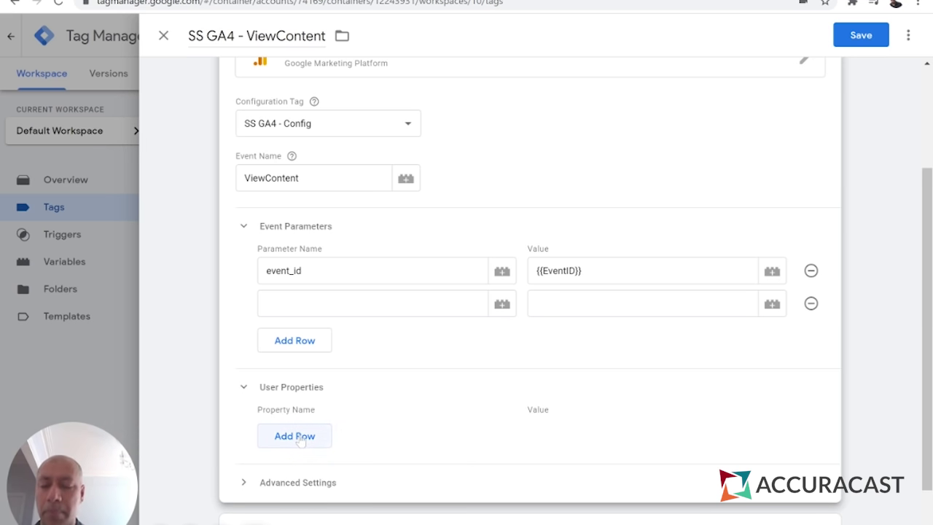